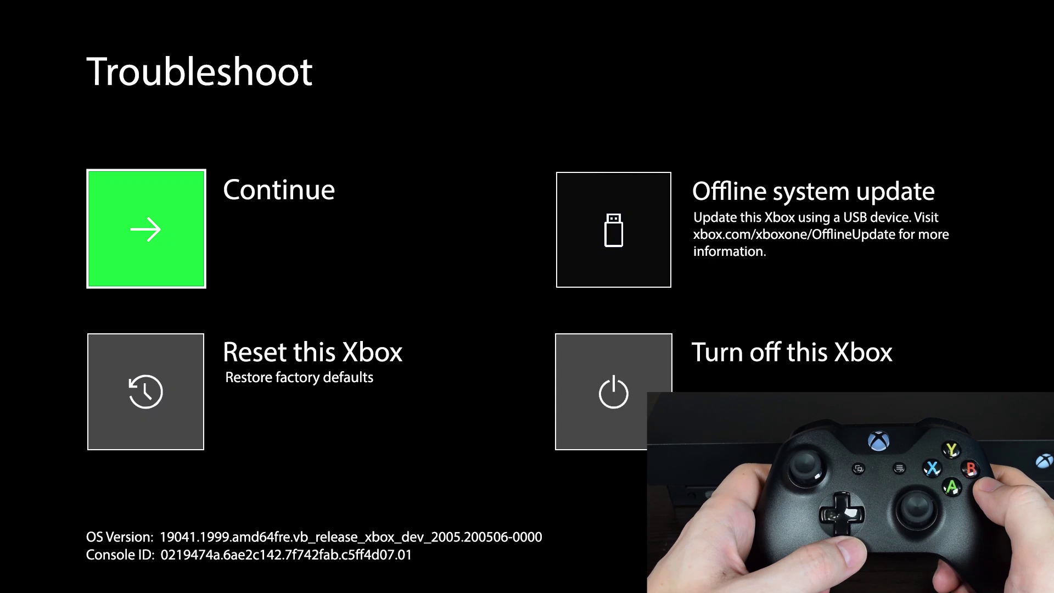
- Open Reset this Xbox and highlight the Remove everything choice
{"action": "key", "text": "Down"}
{"action": "key", "text": "Return"}
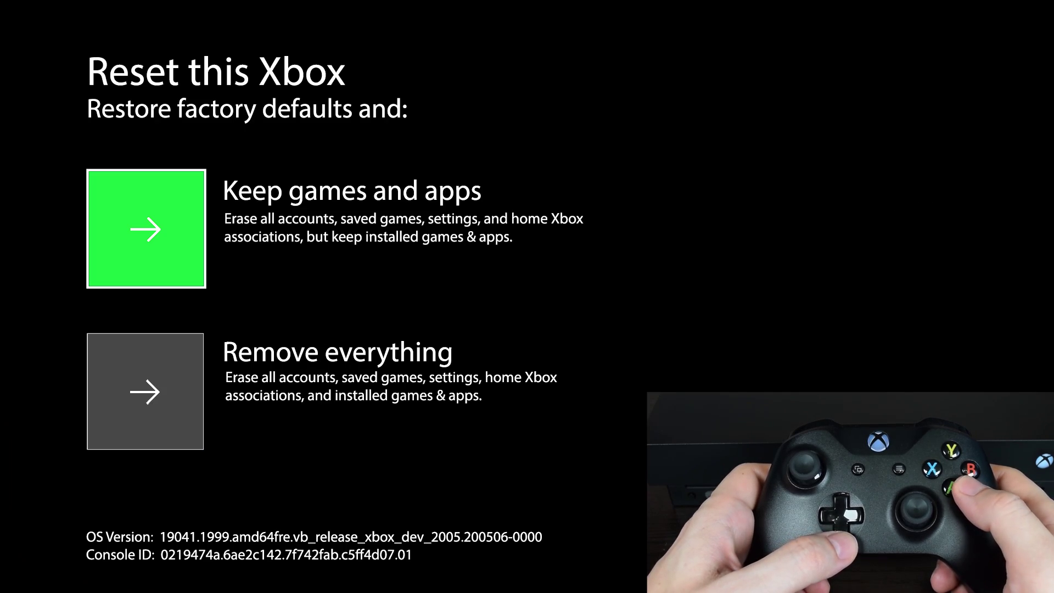
{"action": "key", "text": "Down"}
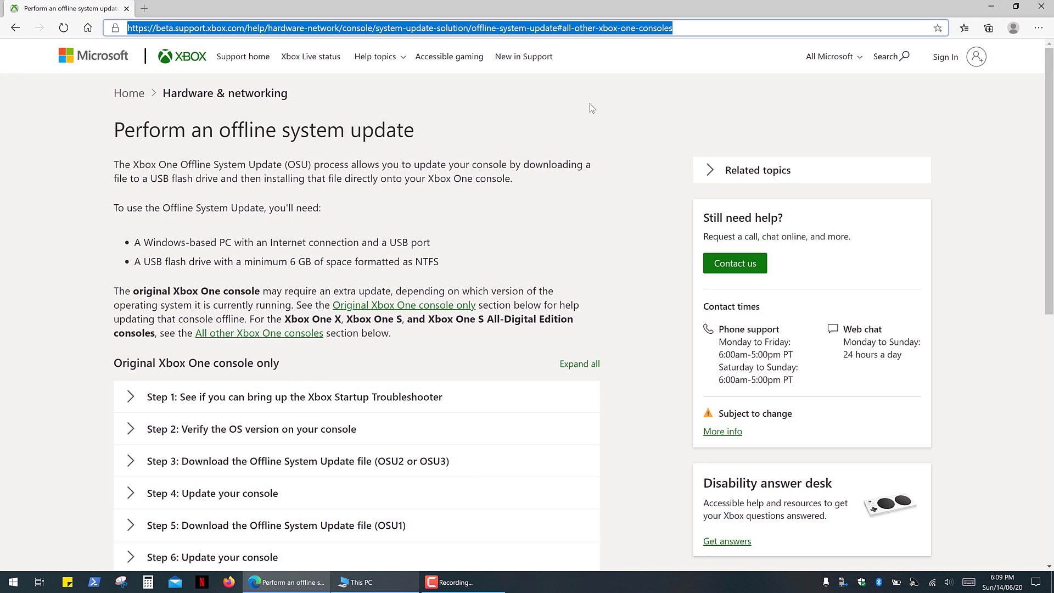
- Scroll the support page to the Original Xbox One and All other Xbox One consoles headings
{"action": "scroll", "coordinate": [591, 125], "scroll_direction": "down", "scroll_amount": 4}
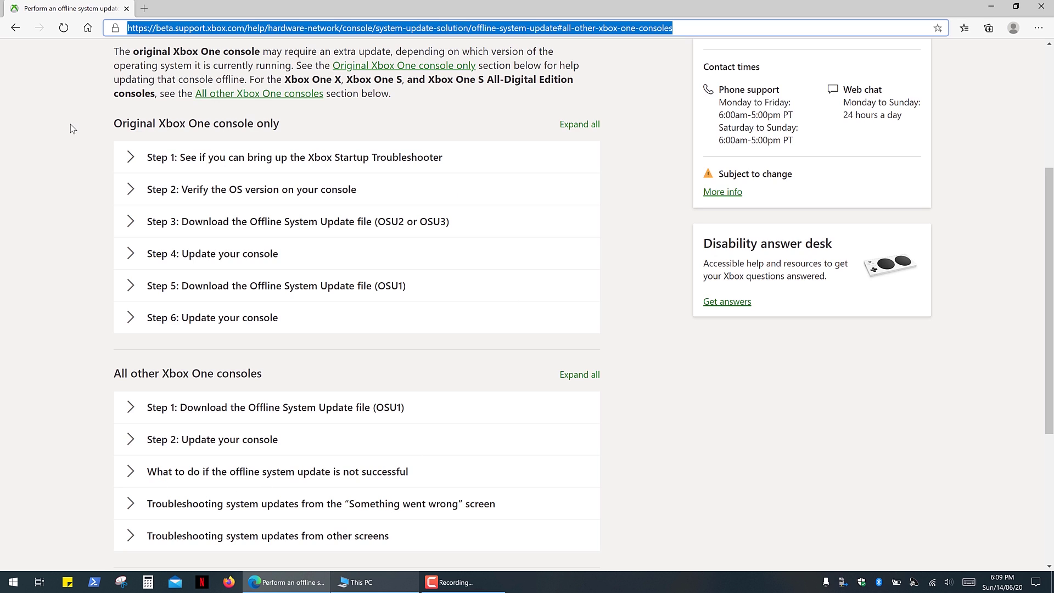
{"action": "left_click_drag", "start_coordinate": [113, 124], "coordinate": [236, 122]}
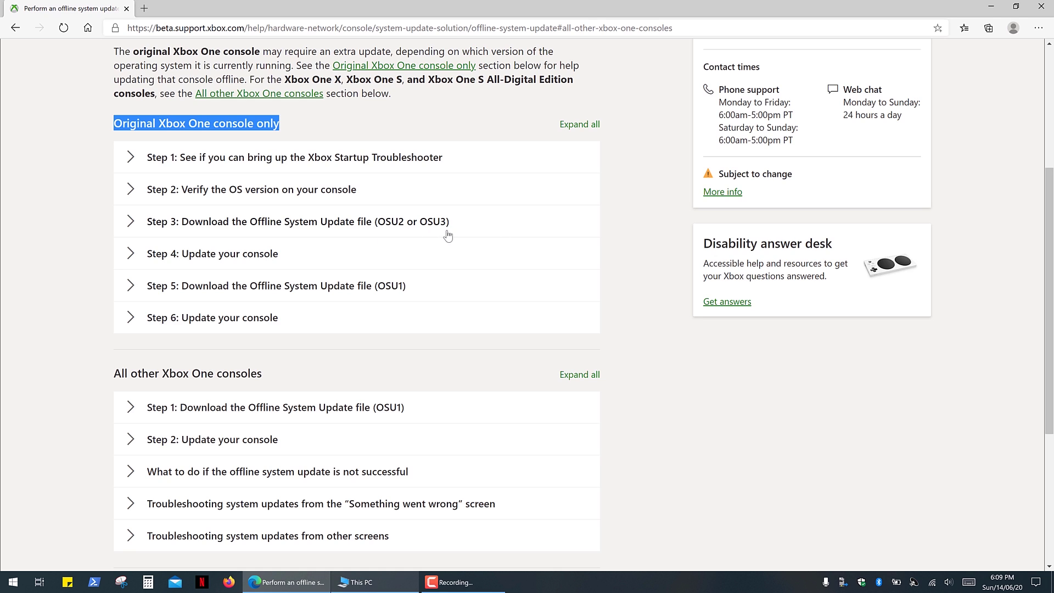
{"action": "scroll", "coordinate": [420, 236], "scroll_direction": "down", "scroll_amount": 3}
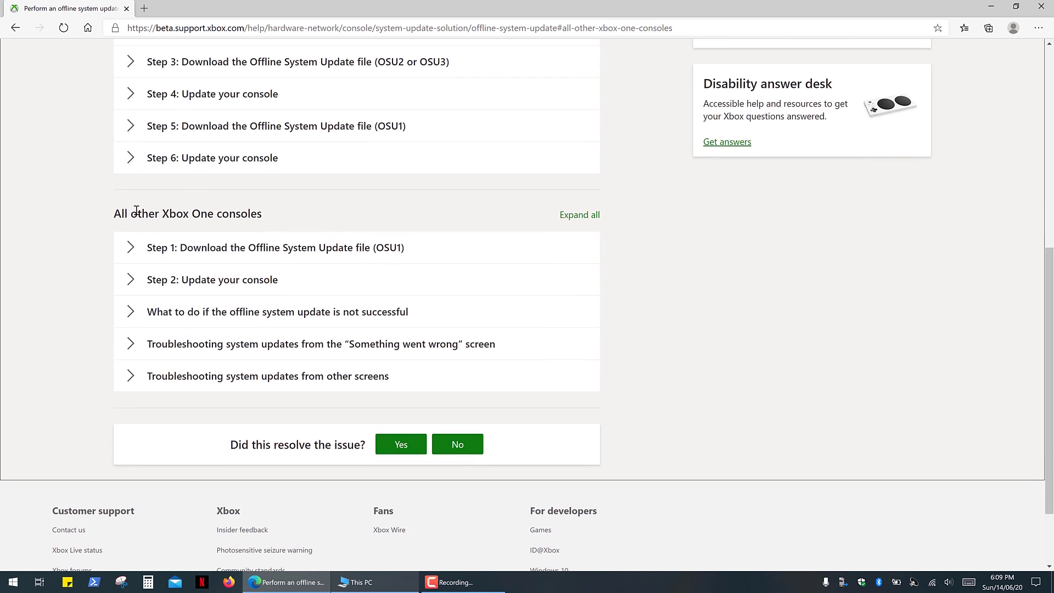
{"action": "left_click_drag", "start_coordinate": [114, 213], "coordinate": [275, 216]}
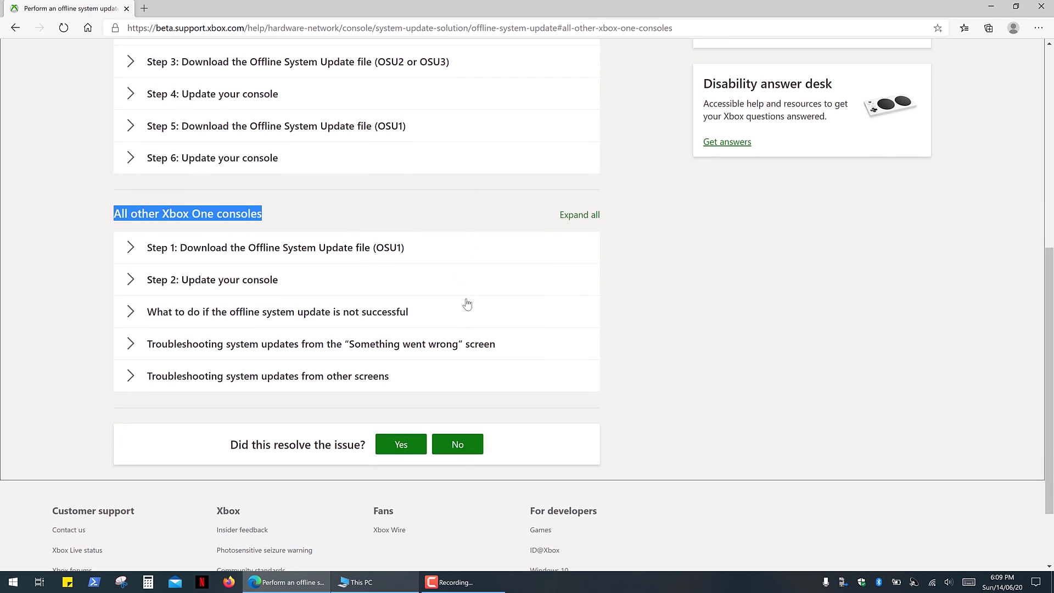
- Expand Step 1 and download the OSU1 offline update file, then bring up This PC
{"action": "left_click", "coordinate": [392, 248]}
{"action": "scroll", "coordinate": [412, 307], "scroll_direction": "down", "scroll_amount": 2}
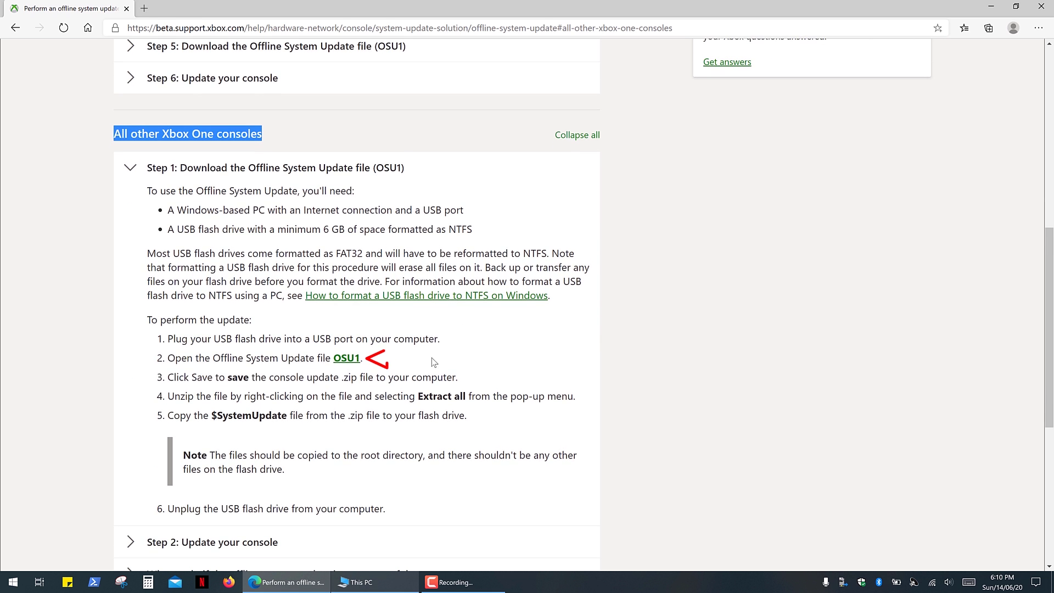
{"action": "left_click", "coordinate": [354, 362]}
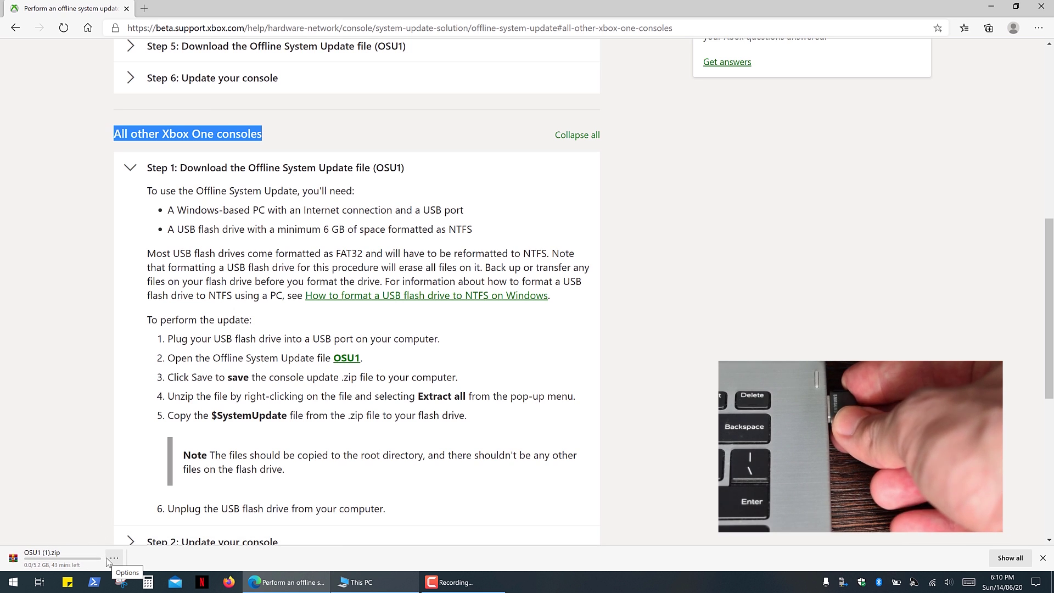
{"action": "left_click", "coordinate": [379, 580]}
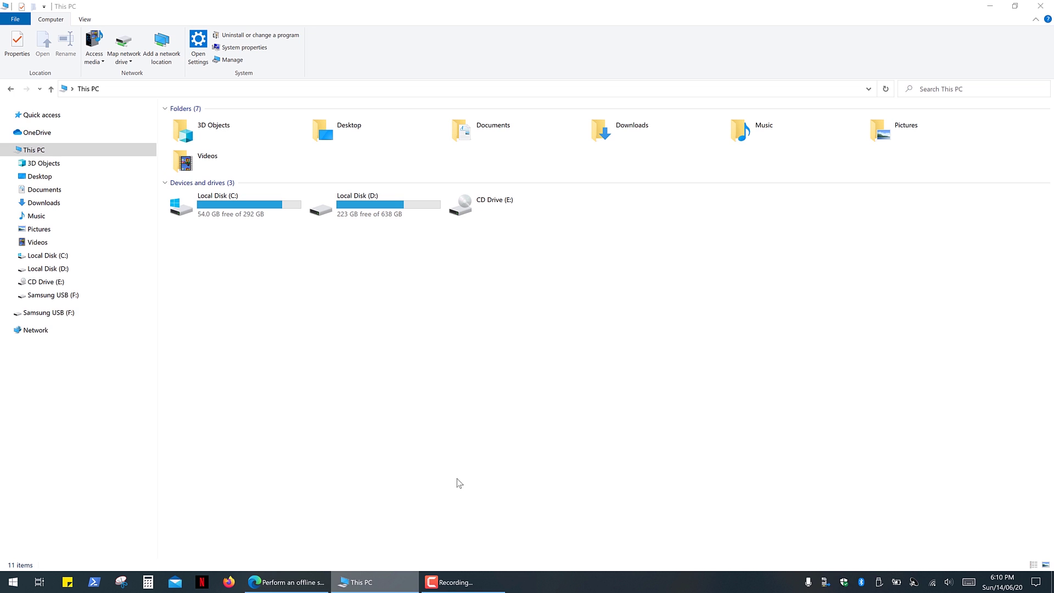
- Format Samsung USB (F:) as NTFS, accepting the data-erase and drive-in-use warnings
{"action": "right_click", "coordinate": [630, 207]}
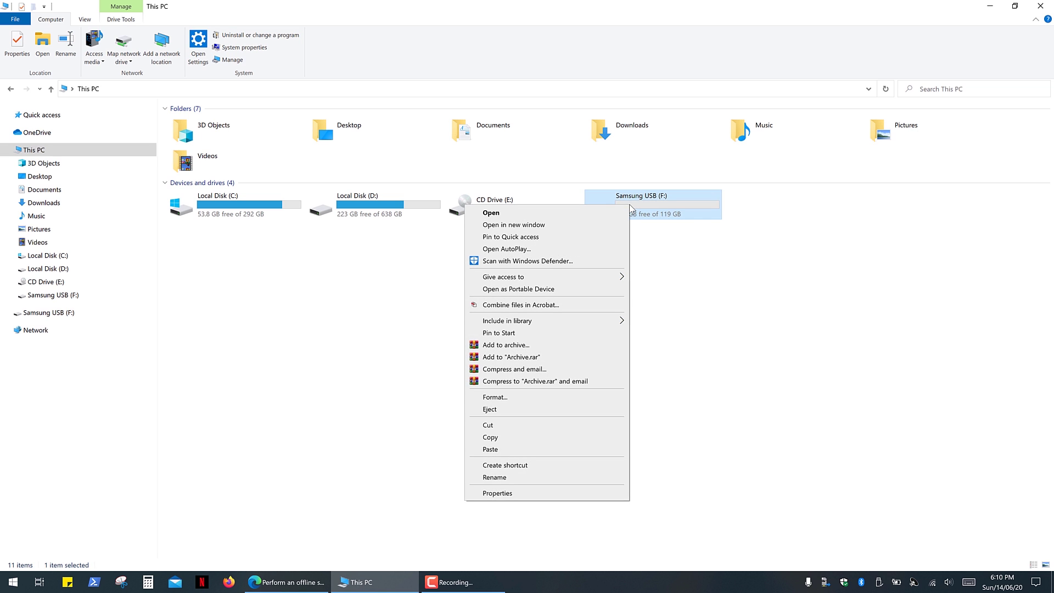
{"action": "left_click", "coordinate": [600, 398]}
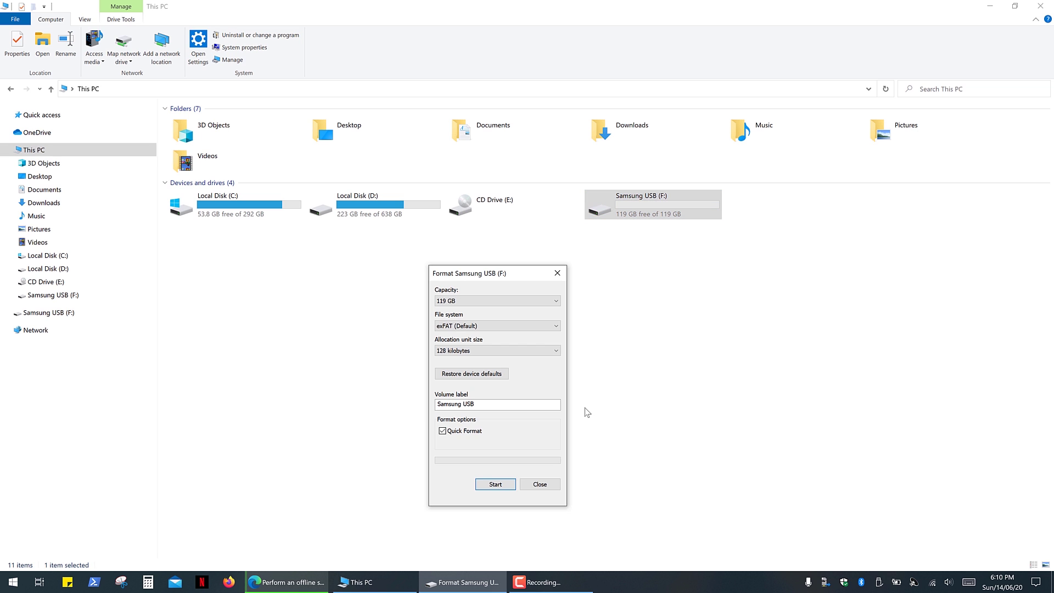
{"action": "left_click", "coordinate": [551, 329]}
{"action": "left_click", "coordinate": [544, 337]}
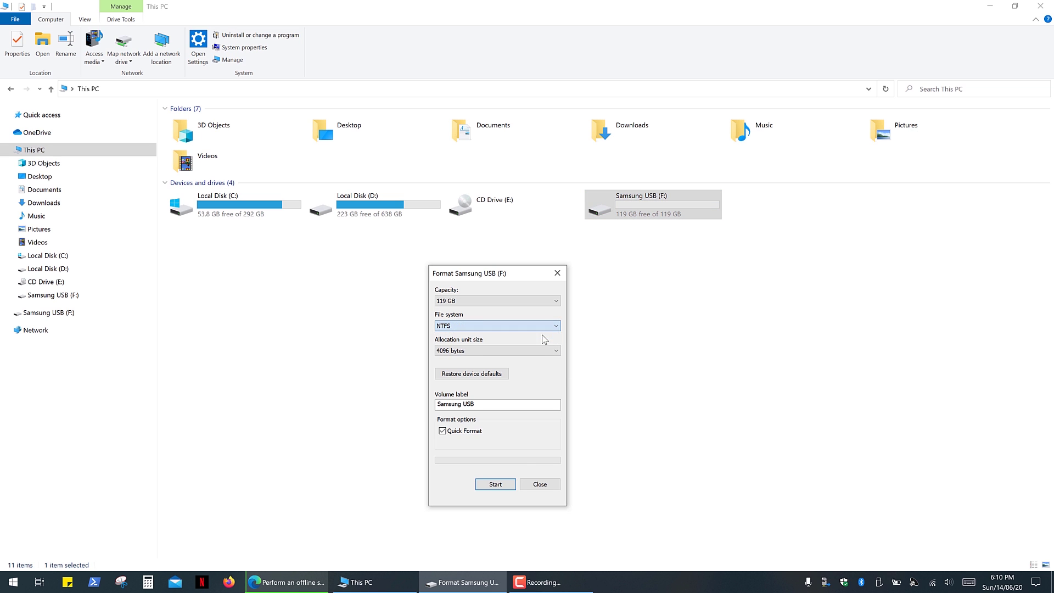
{"action": "left_click", "coordinate": [494, 484]}
{"action": "left_click", "coordinate": [560, 298]}
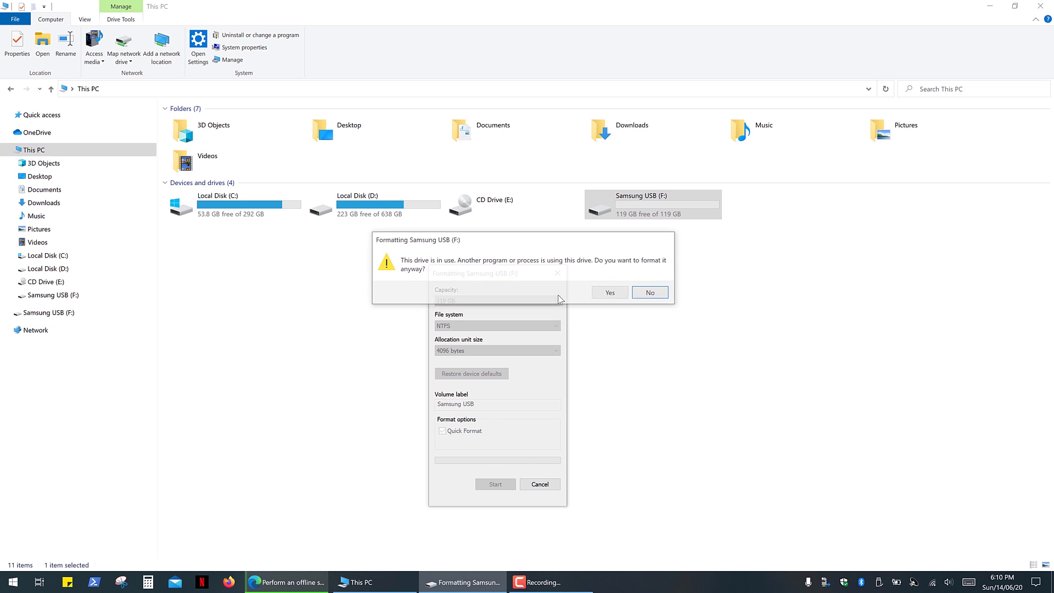
{"action": "left_click", "coordinate": [606, 296]}
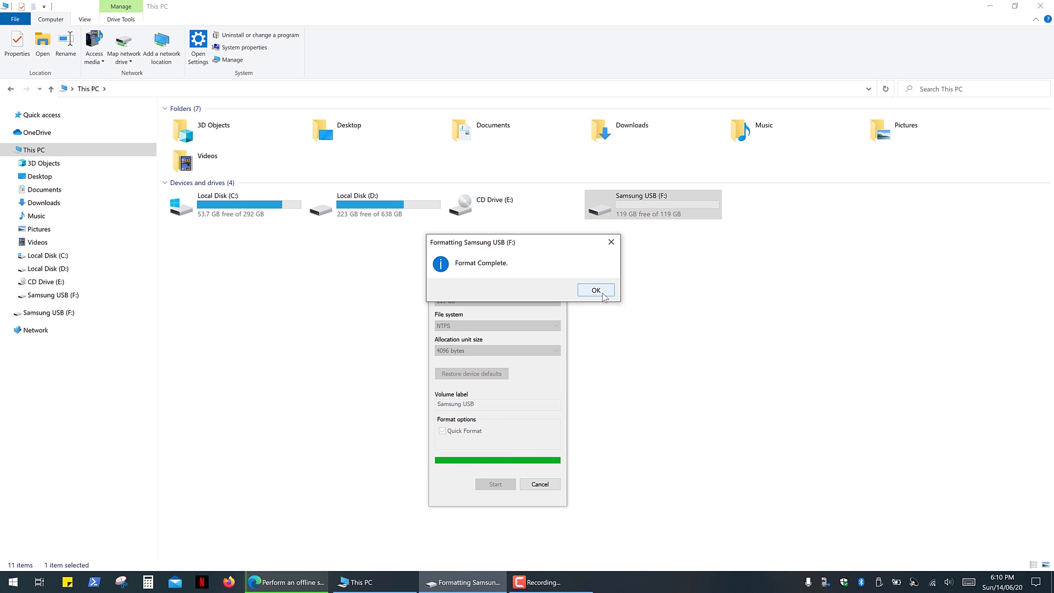
{"action": "left_click", "coordinate": [596, 289]}
{"action": "left_click", "coordinate": [548, 484]}
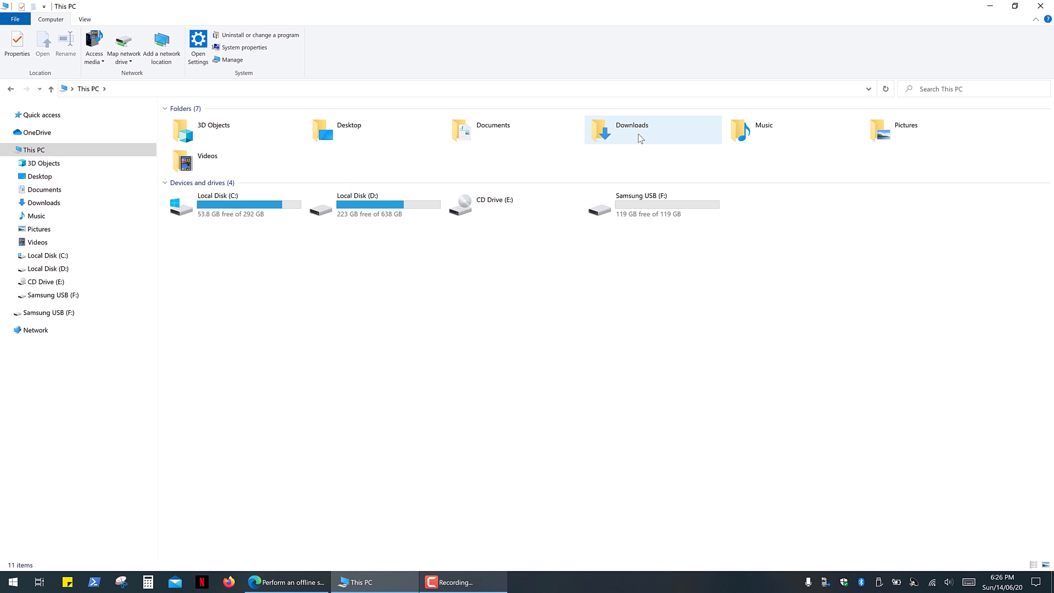
- Extract OSU1.zip in the Downloads folder
{"action": "double_click", "coordinate": [607, 132]}
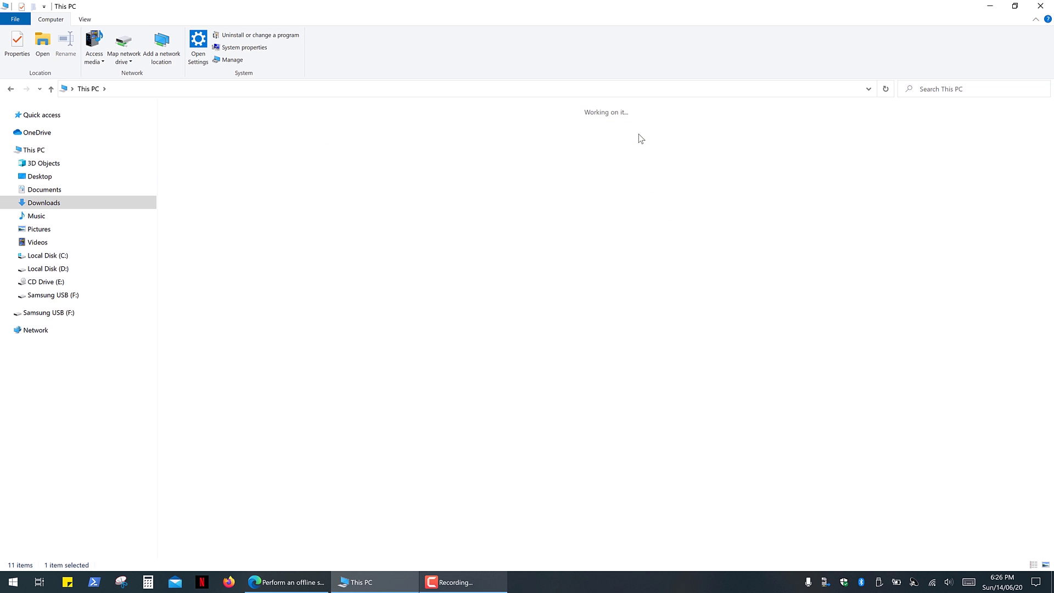
{"action": "right_click", "coordinate": [196, 145]}
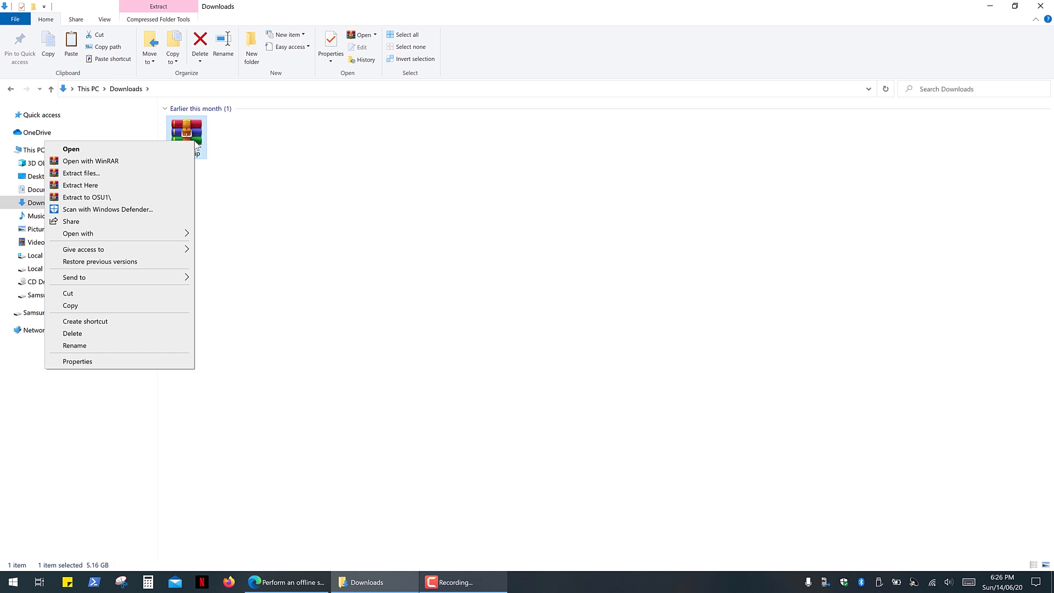
{"action": "left_click", "coordinate": [184, 174]}
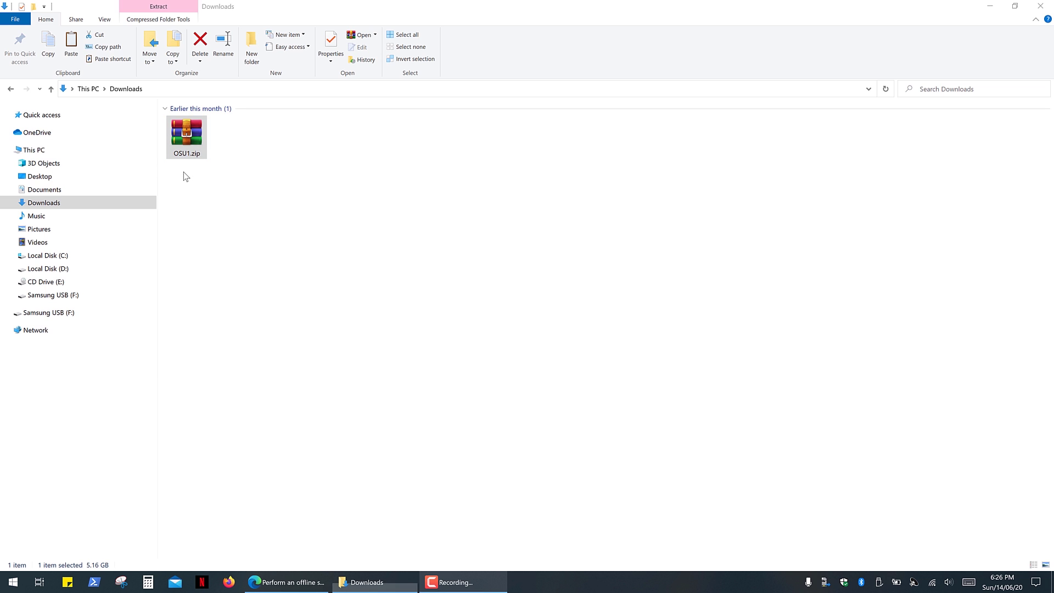
{"action": "left_click", "coordinate": [558, 399]}
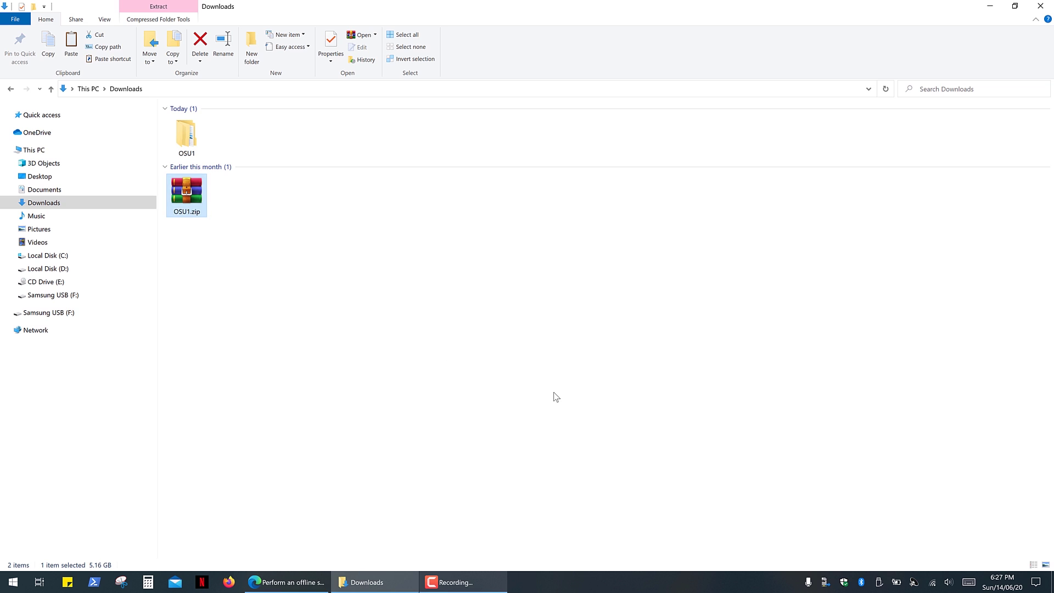
- Copy the $SystemUpdate folder from OSU1 onto the Samsung USB (F:) drive
{"action": "double_click", "coordinate": [191, 138]}
{"action": "left_click", "coordinate": [218, 124]}
{"action": "right_click", "coordinate": [217, 124]}
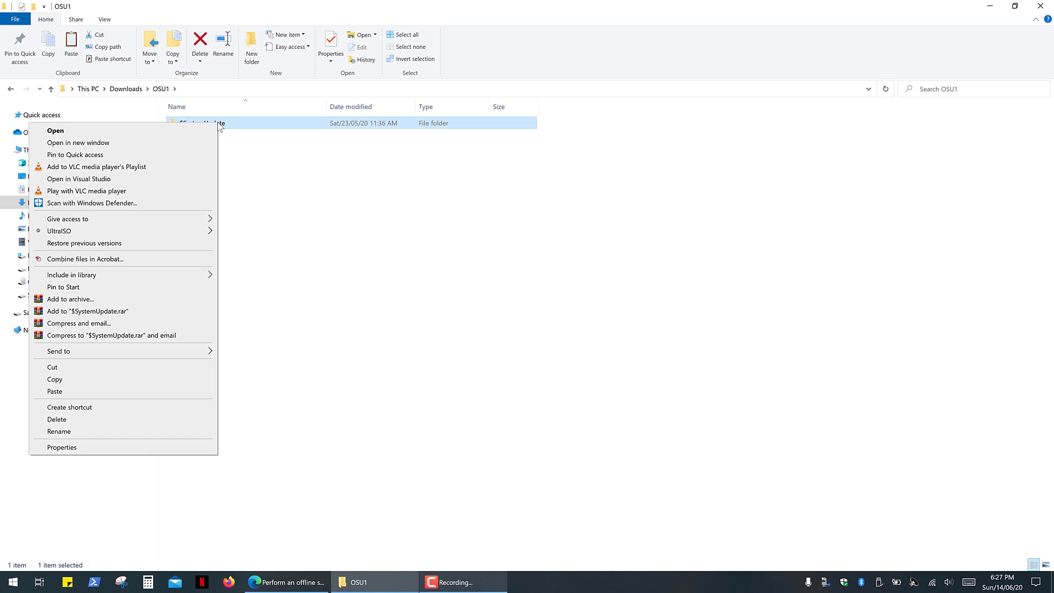
{"action": "left_click", "coordinate": [148, 381]}
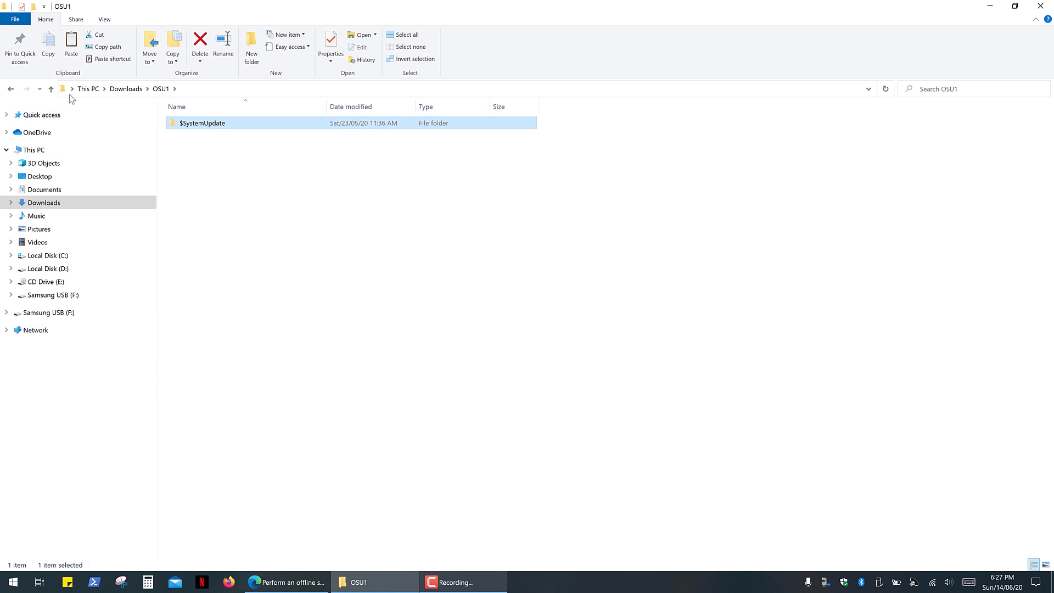
{"action": "left_click", "coordinate": [50, 89]}
{"action": "left_click", "coordinate": [50, 89]}
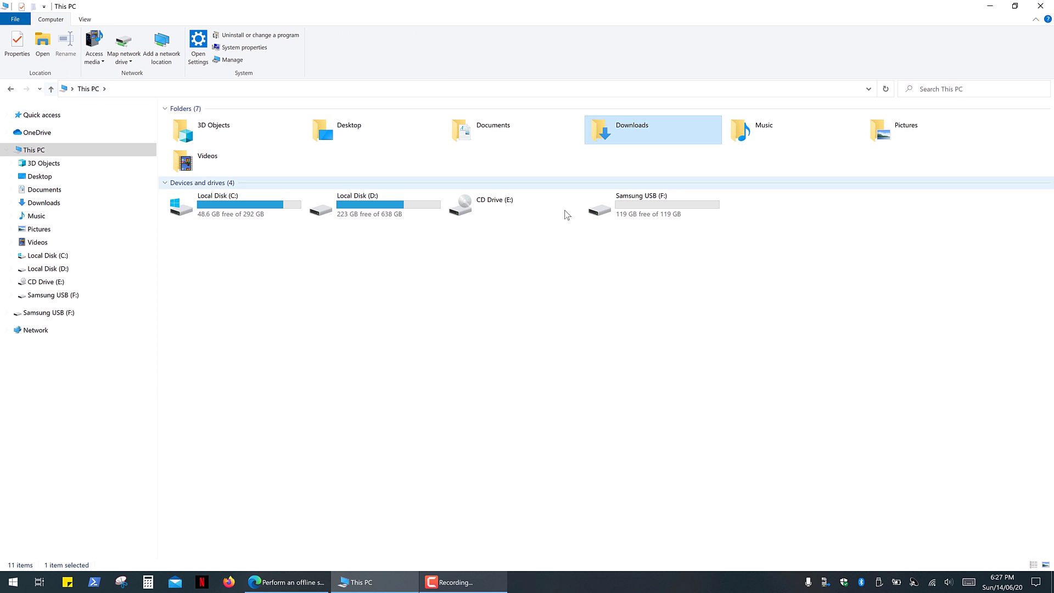
{"action": "left_click", "coordinate": [624, 205]}
{"action": "double_click", "coordinate": [625, 205]}
{"action": "right_click", "coordinate": [381, 228]}
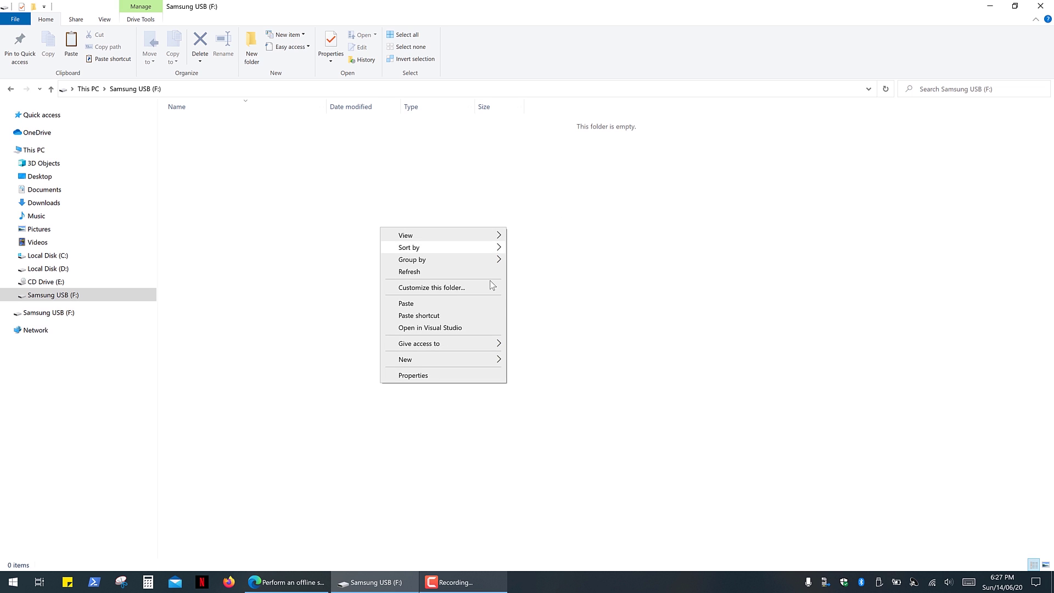
{"action": "left_click", "coordinate": [406, 303]}
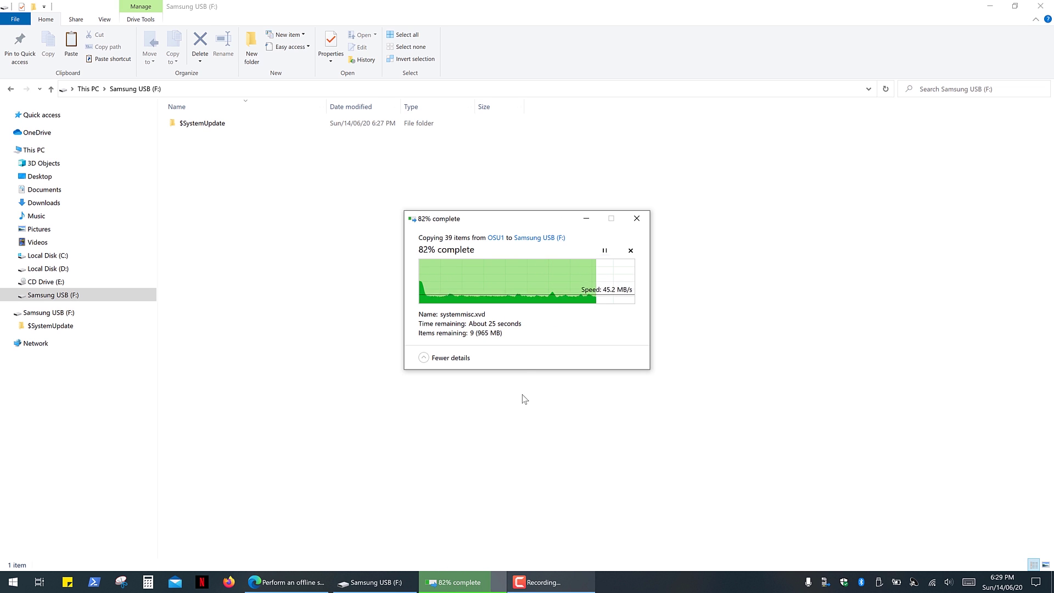
- Safely eject the Samsung USB drive from the system tray
{"action": "key", "text": "BackSpace"}
{"action": "left_click", "coordinate": [879, 581]}
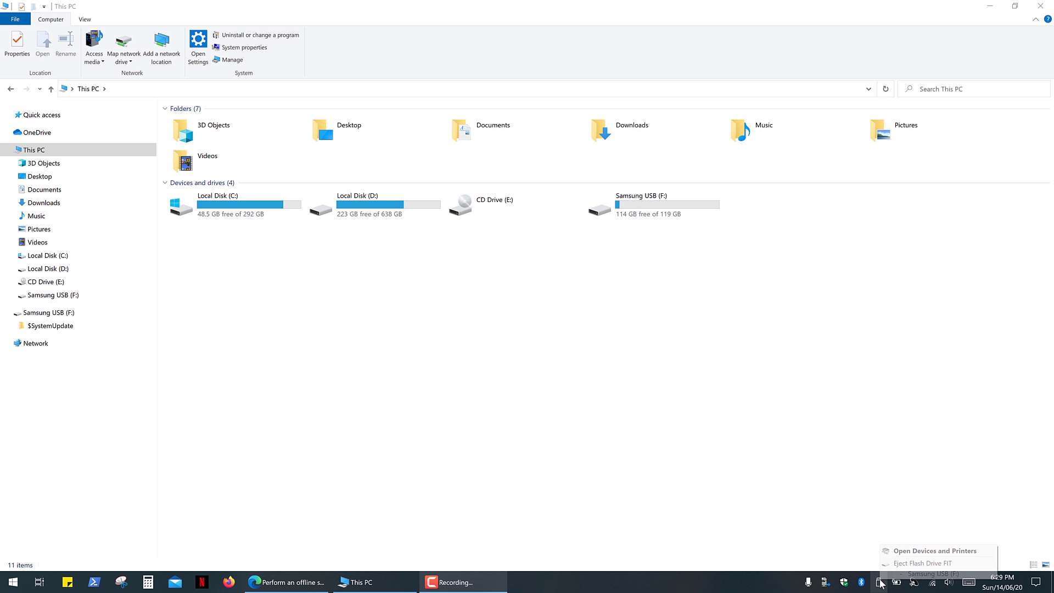
{"action": "left_click", "coordinate": [928, 562]}
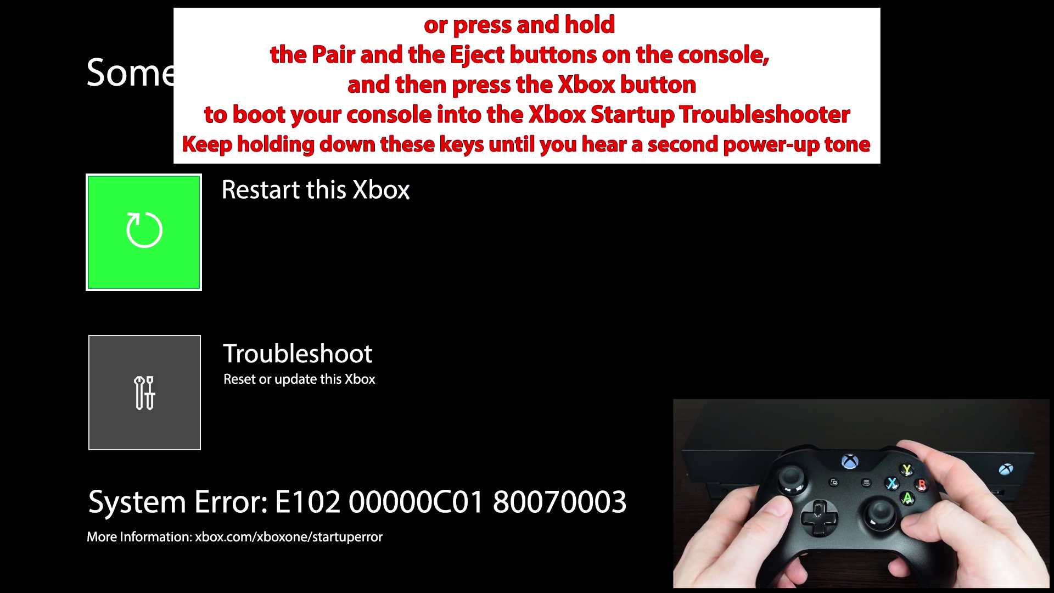
- Open the Troubleshoot menu and highlight Offline system update
{"action": "key", "text": "Down"}
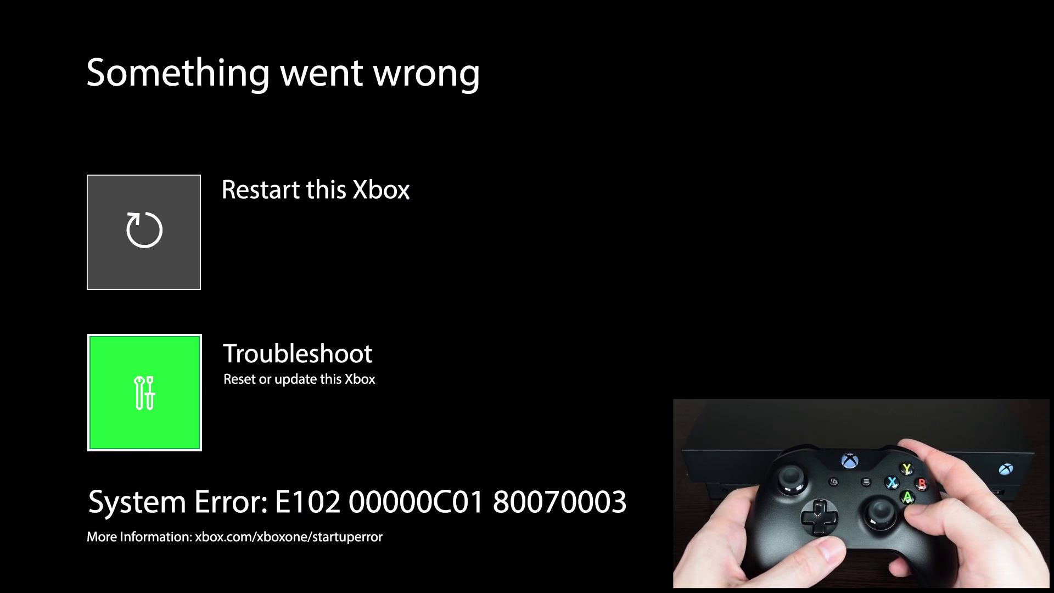
{"action": "key", "text": "Return"}
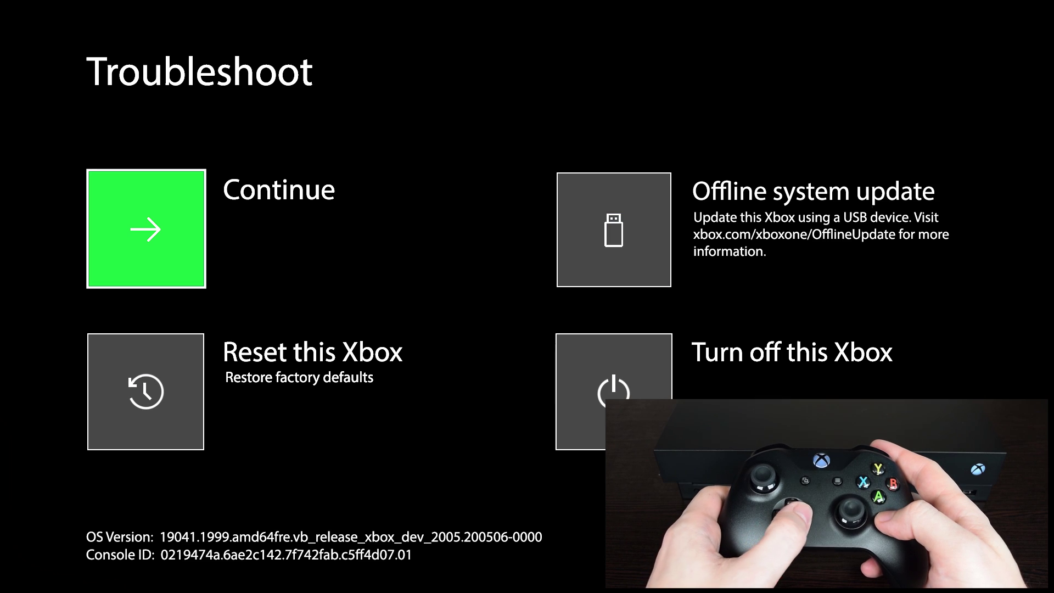
{"action": "key", "text": "Right"}
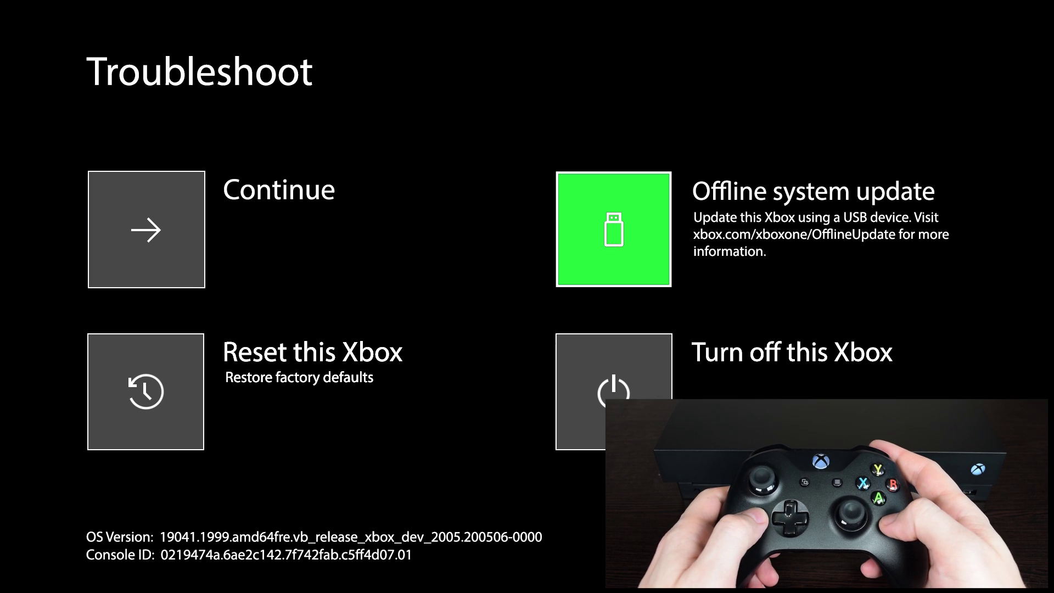
- Start the Offline system update from the USB drive
{"action": "key", "text": "Return"}
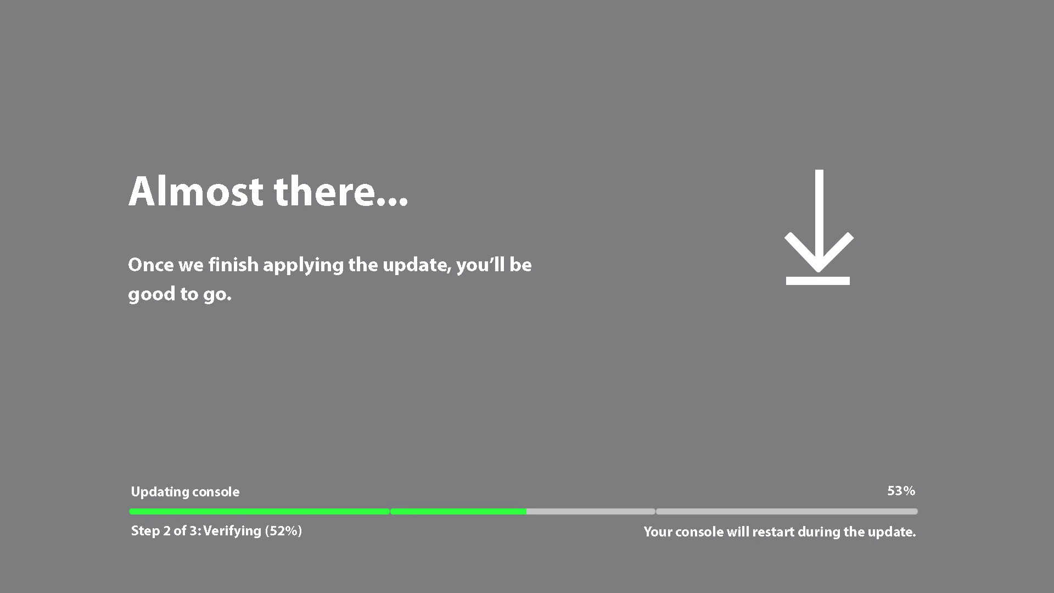